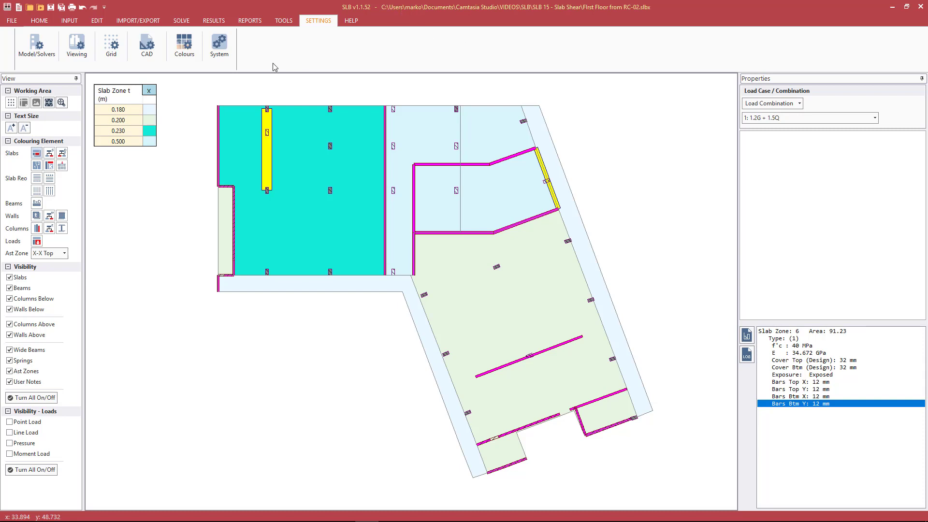
# Show all load types and display the loads of load case 1: Dead Load (Auto Self Weight).
pyautogui.click(42, 469)
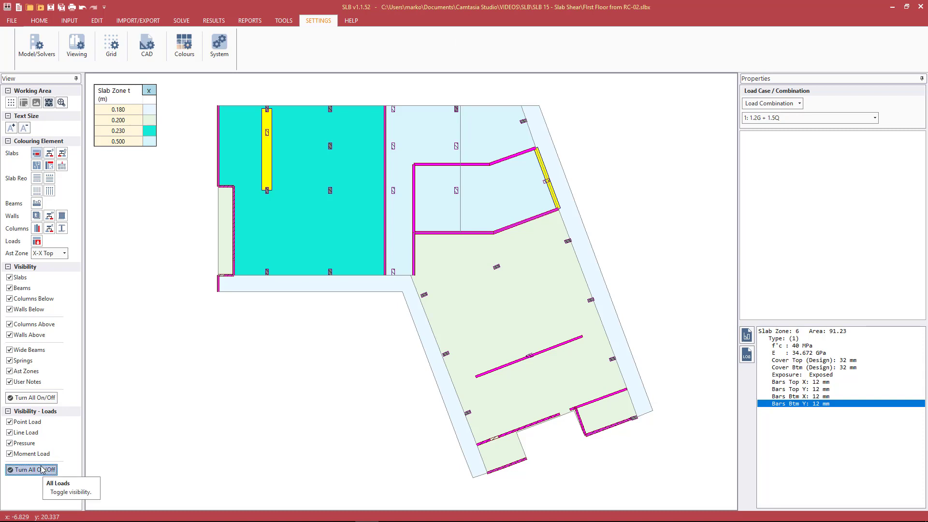
pyautogui.click(769, 103)
pyautogui.click(766, 118)
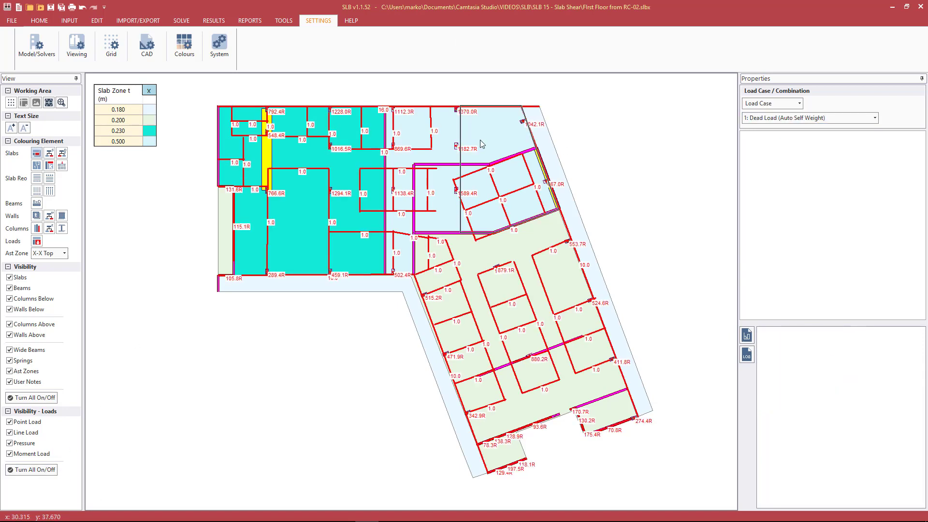
# Inspect a partition line load inside the walled area, and the point load and column just above its upper wall.
pyautogui.scroll(3, 493, 172)
pyautogui.scroll(2, 493, 174)
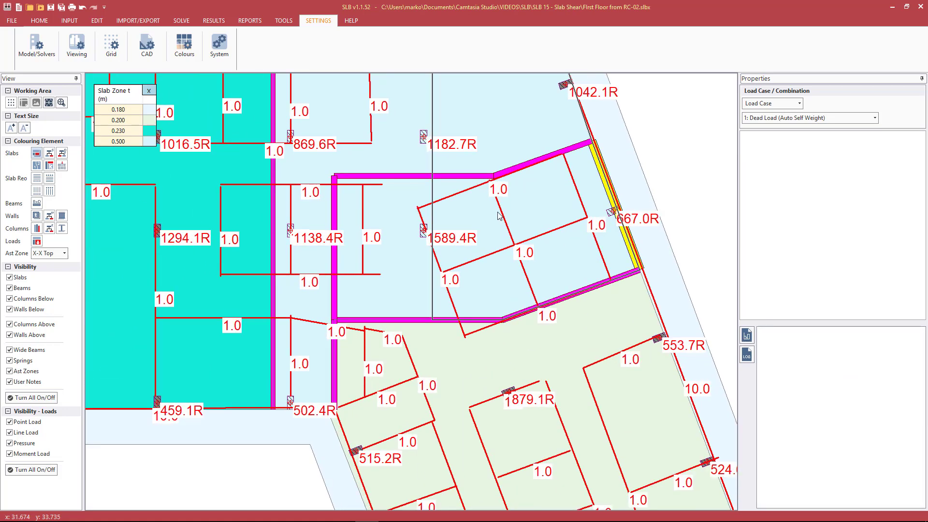
pyautogui.click(503, 215)
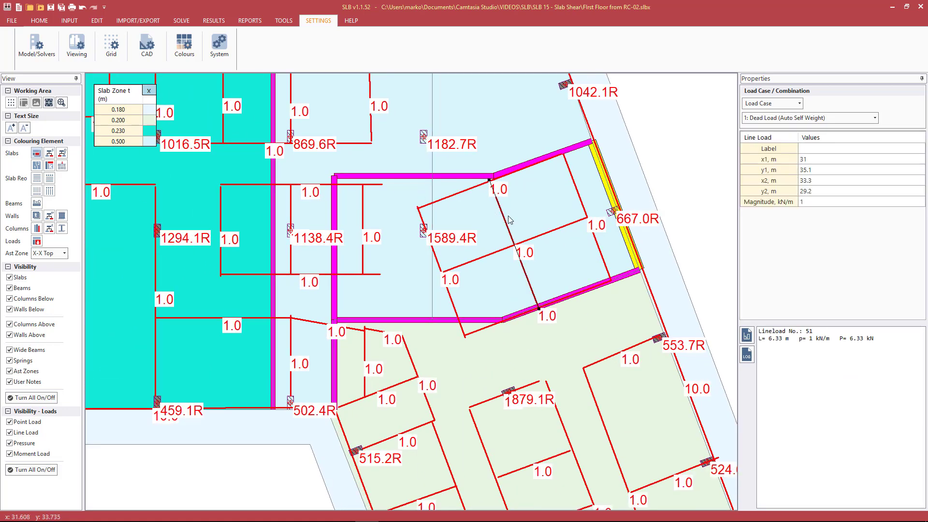
pyautogui.scroll(2, 422, 133)
pyautogui.click(424, 139)
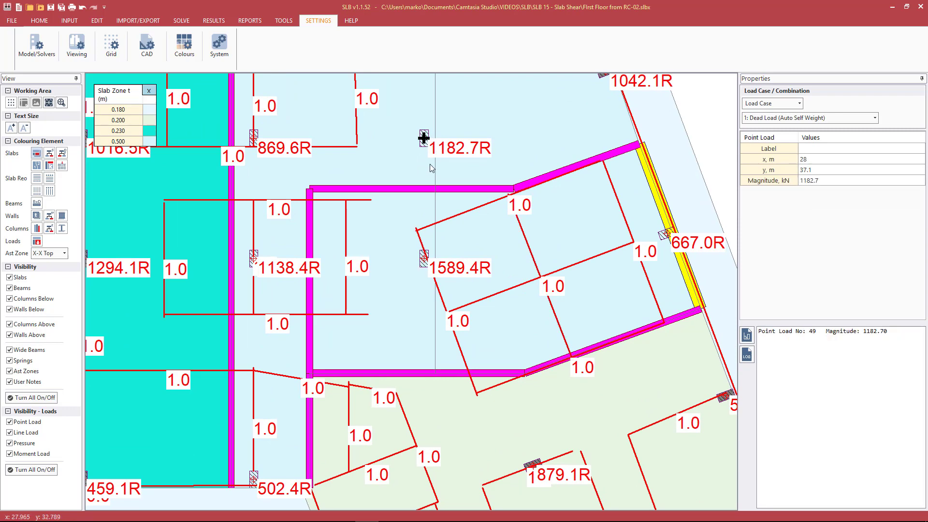
pyautogui.click(424, 140)
pyautogui.scroll(-2, 471, 201)
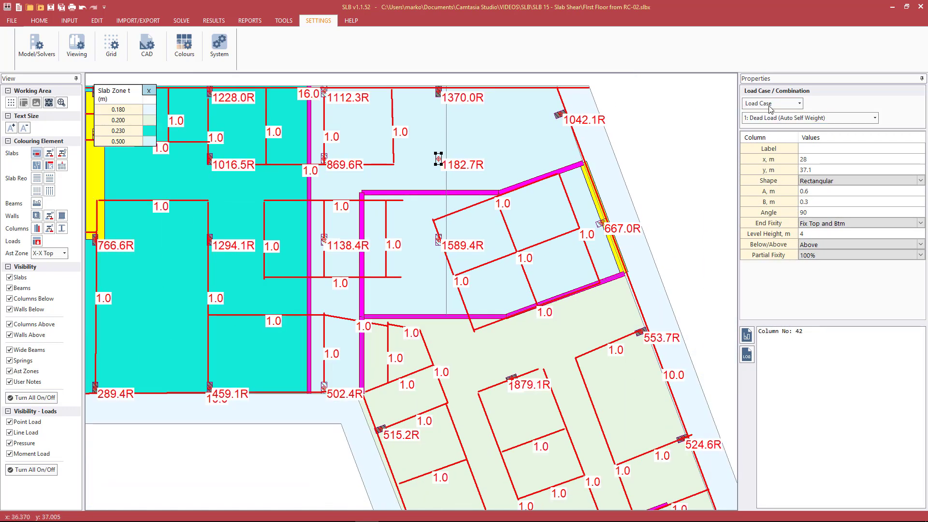
# Display the loads of load case 2: Live Load with nothing selected.
pyautogui.click(778, 118)
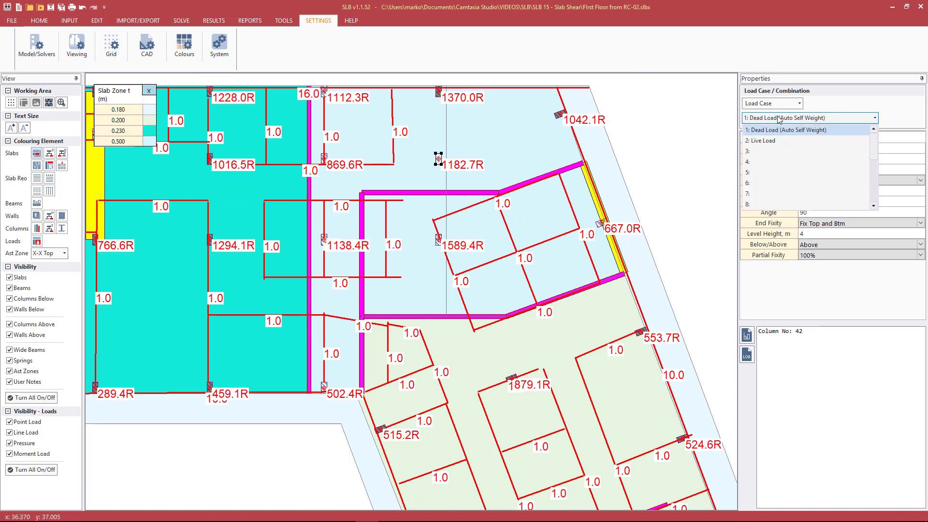
pyautogui.click(771, 140)
pyautogui.click(679, 105)
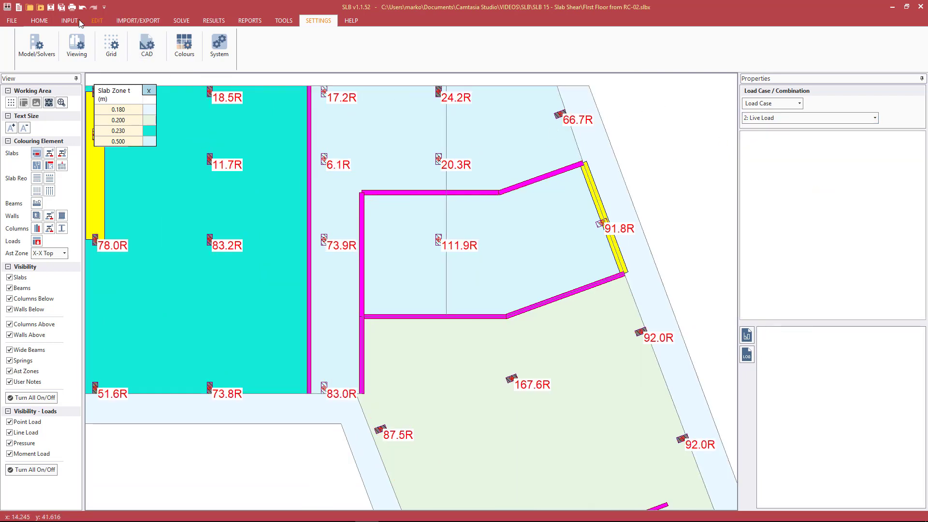
# Check the properties of the two adjoining 0.500 m thick slab zones around the walled area.
pyautogui.click(41, 22)
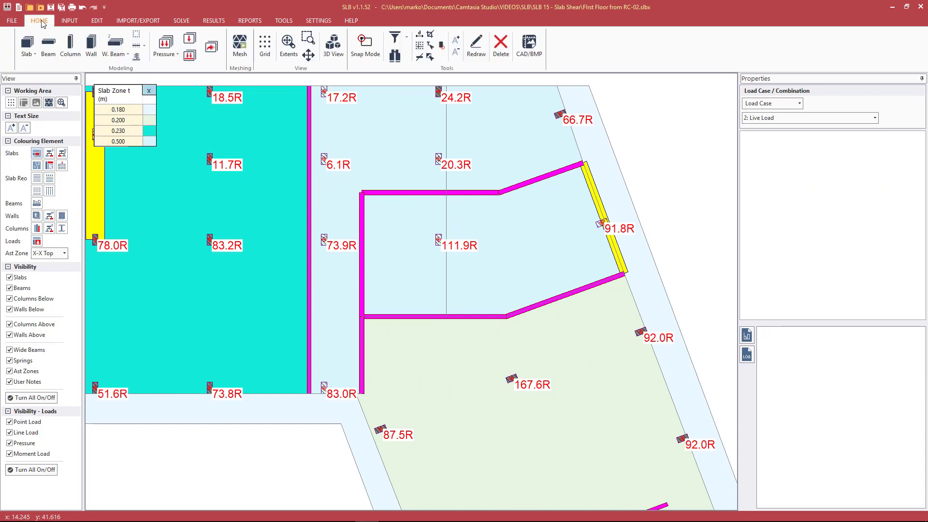
pyautogui.click(335, 52)
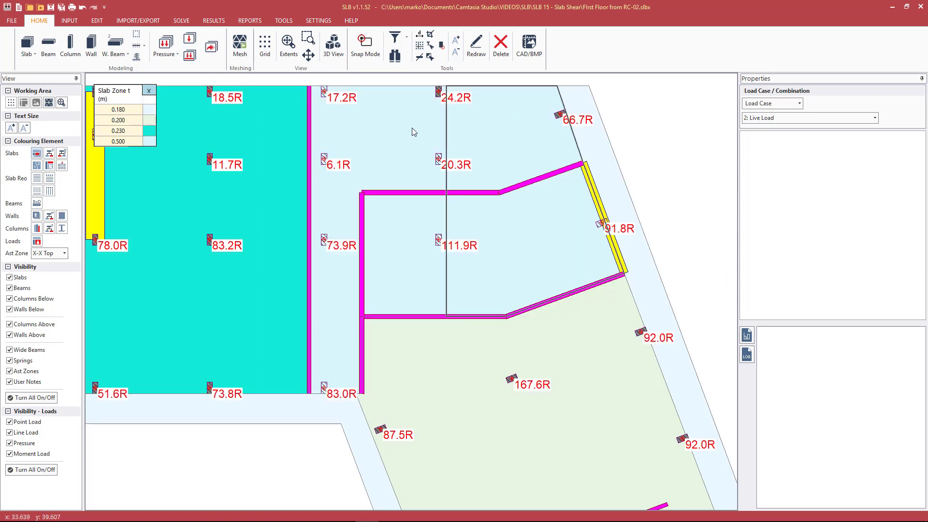
pyautogui.click(399, 143)
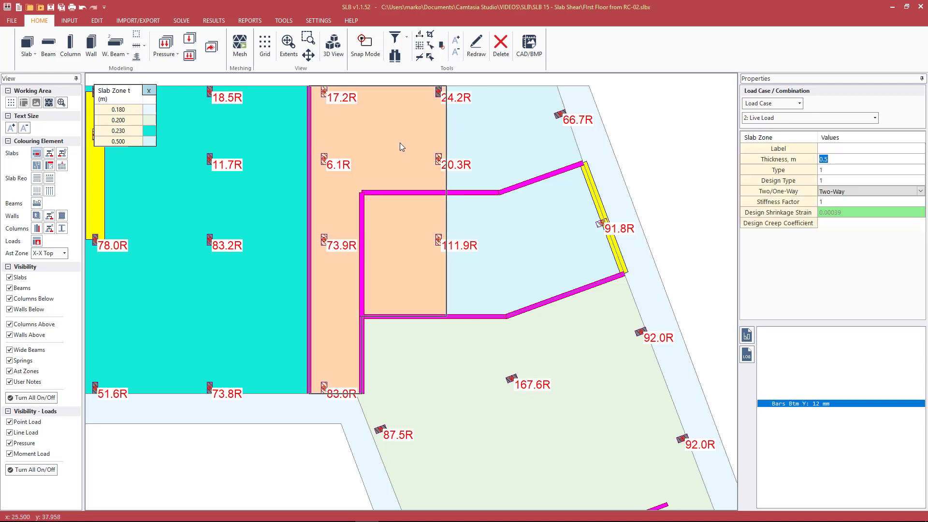
pyautogui.click(495, 136)
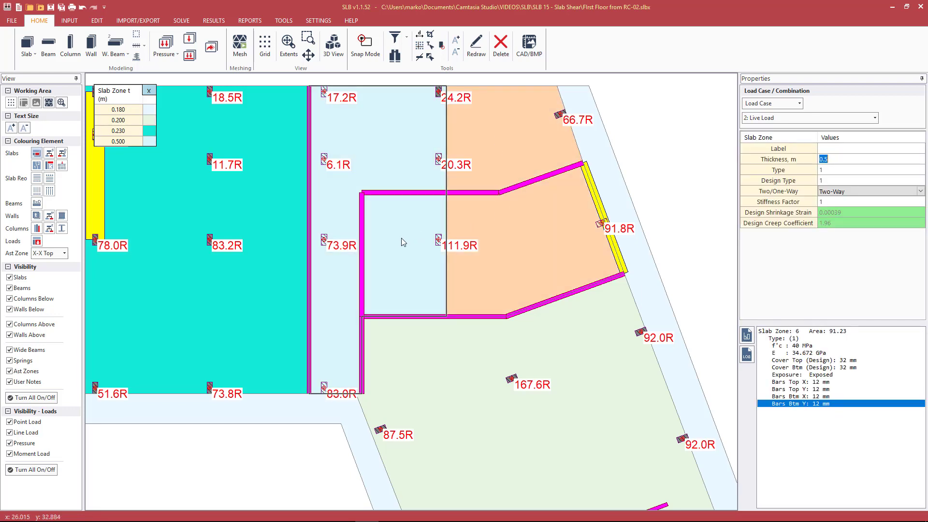
pyautogui.click(683, 135)
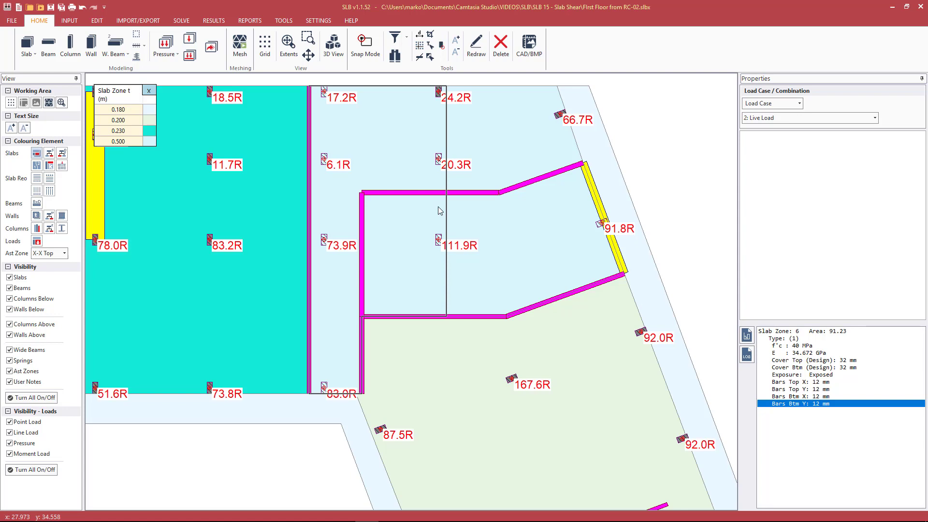
# Remove the slab thickness colouring and hide all loads.
pyautogui.press('Escape')
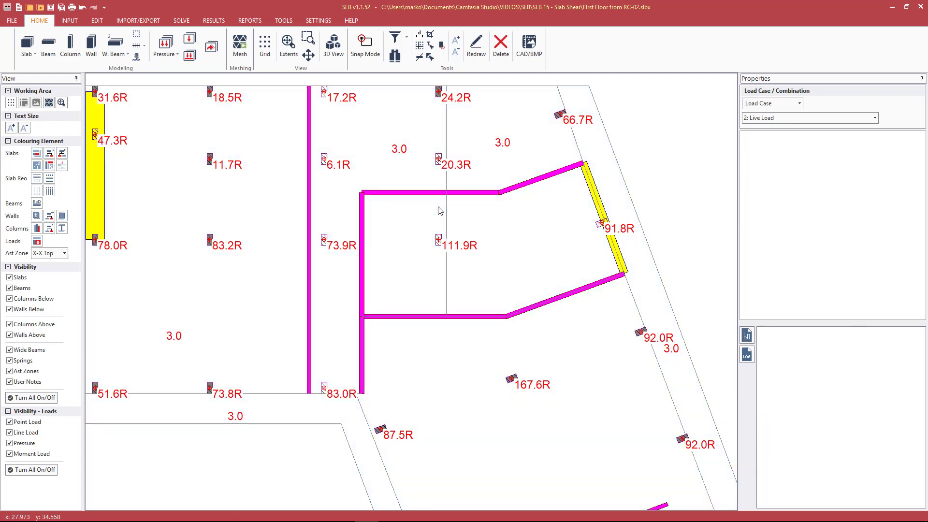
pyautogui.click(44, 470)
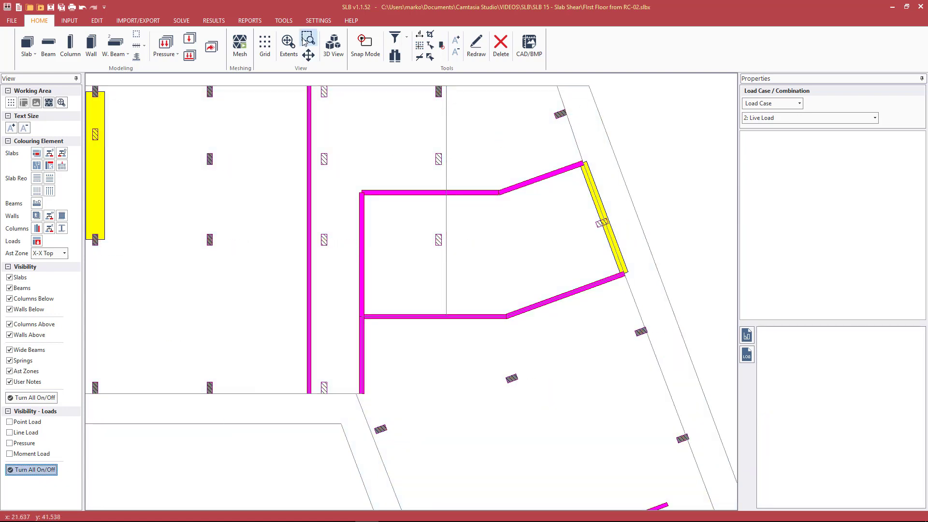
# Look over the available slab shear result types without running one.
pyautogui.click(214, 21)
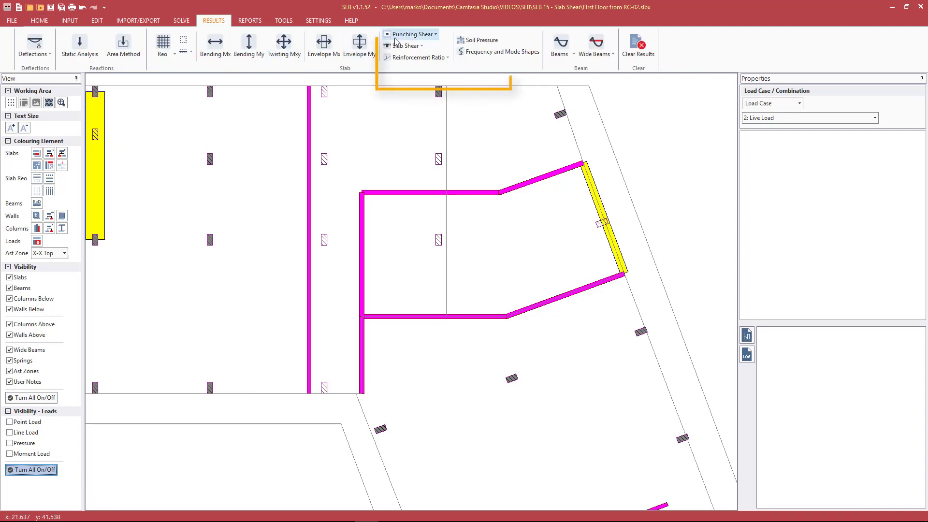
pyautogui.click(423, 46)
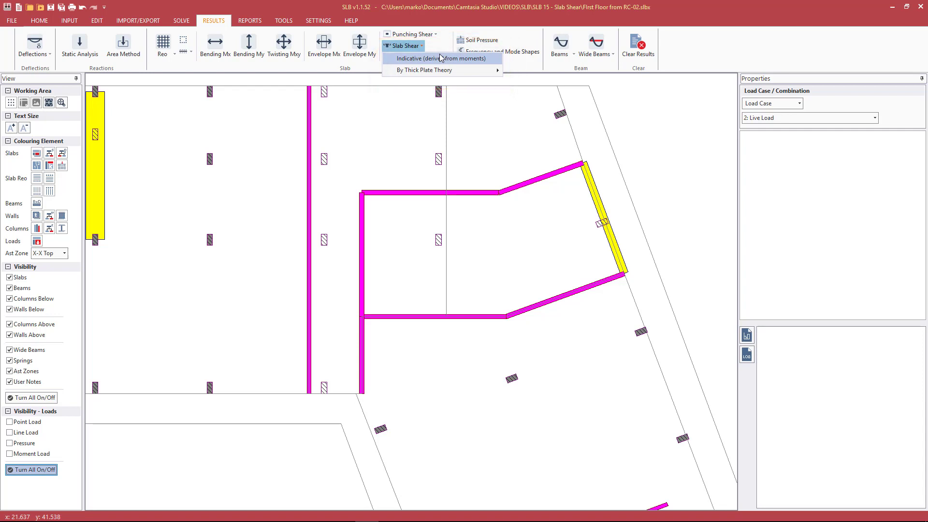
pyautogui.click(453, 10)
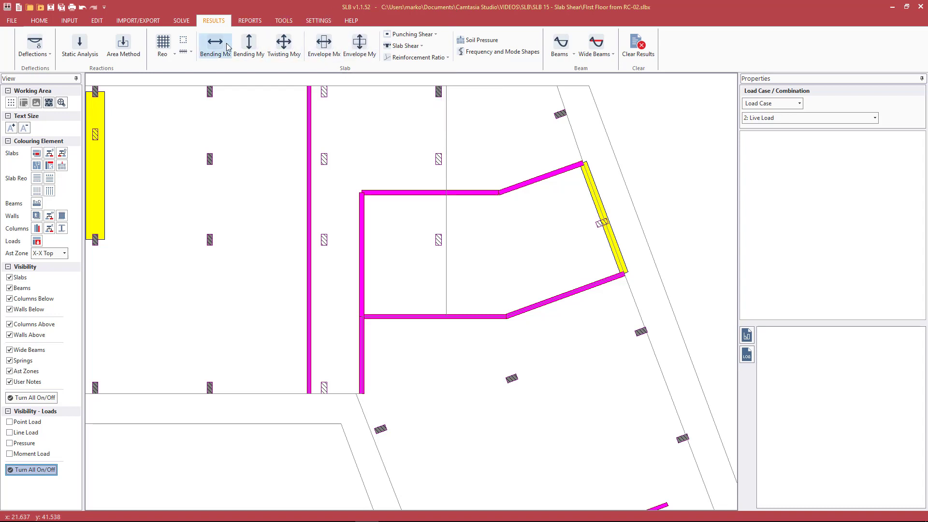
# Set the active load combination to 1: 1.2G + 1.5Q.
pyautogui.click(772, 103)
pyautogui.click(778, 125)
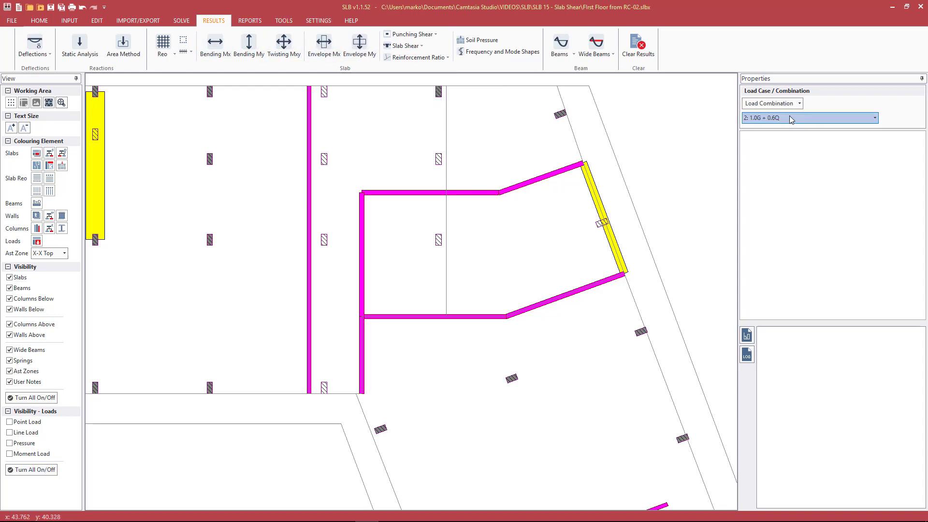
pyautogui.click(780, 118)
pyautogui.click(780, 130)
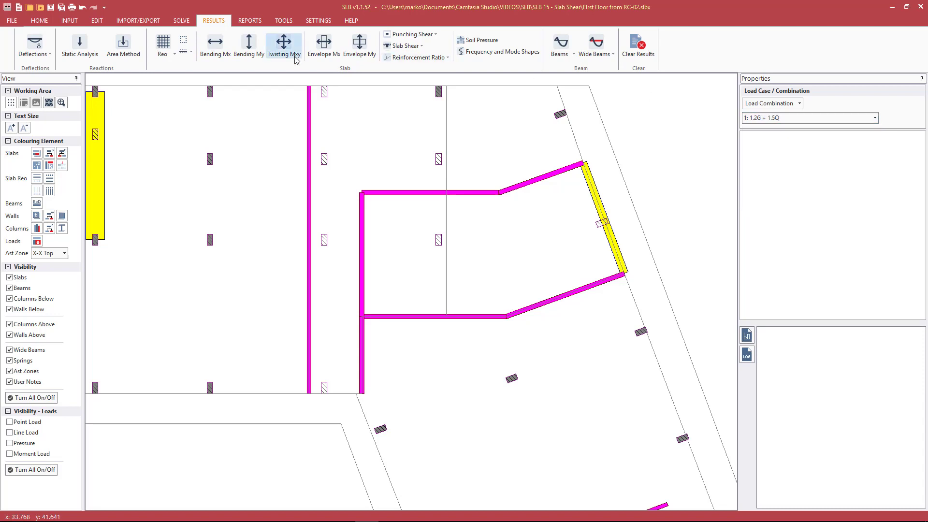
# Display the Y-Y bending moment contours and label the moments at the two central columns and the wall between them.
pyautogui.click(249, 46)
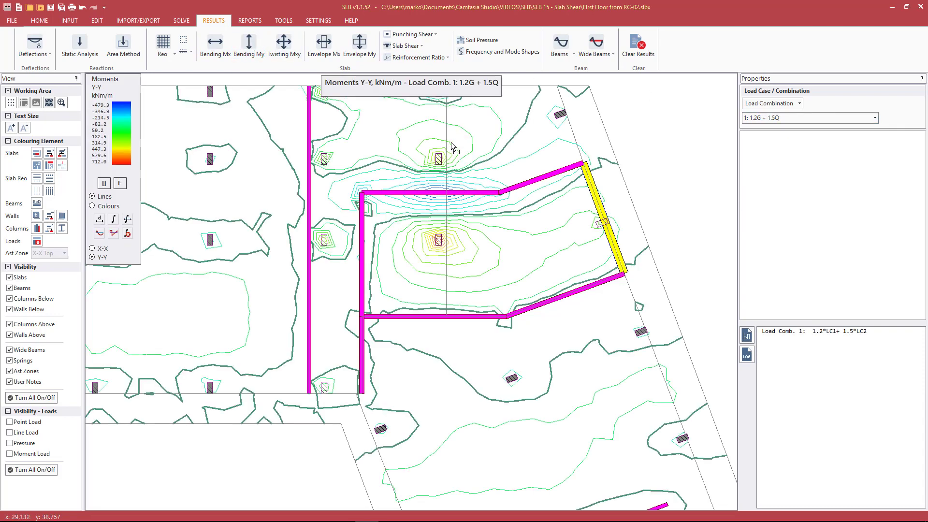
pyautogui.click(438, 199)
pyautogui.click(438, 244)
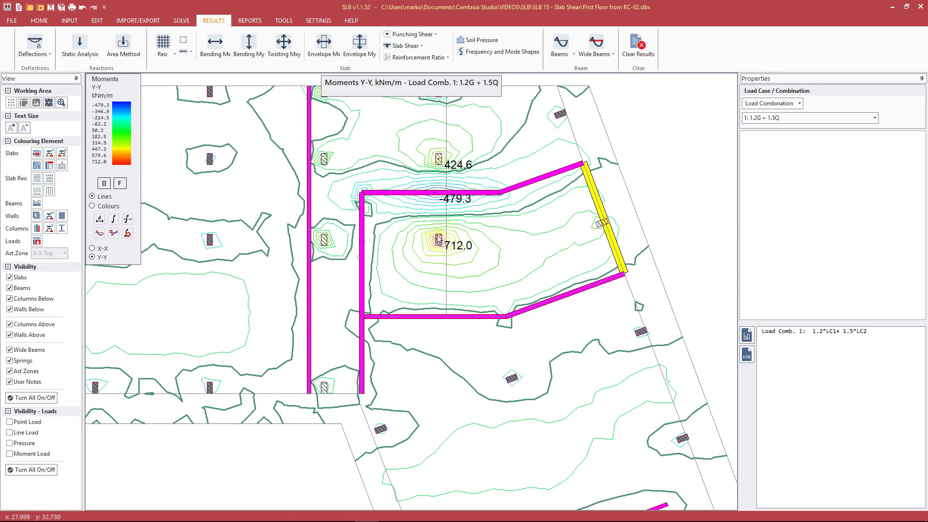
# Overlay the indicative slab shear derived from moments and examine the values around the upper wall and the two central columns.
pyautogui.click(406, 46)
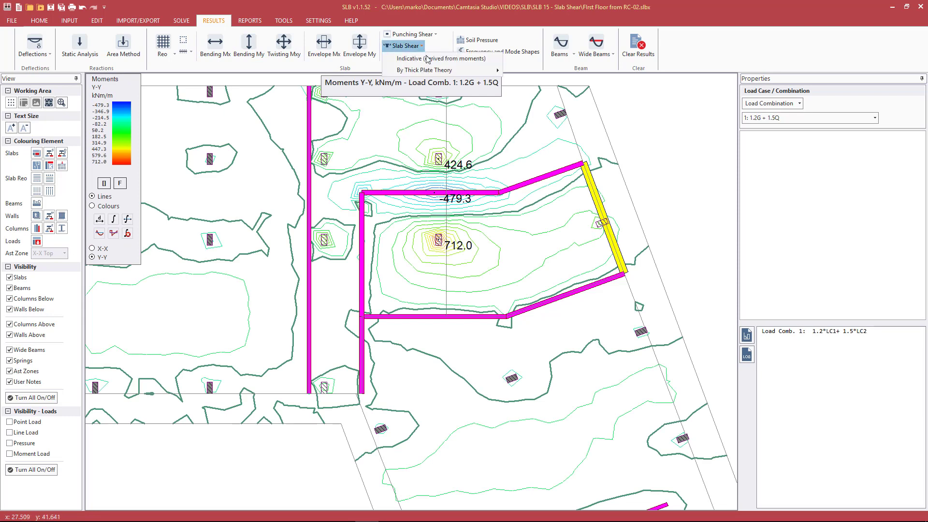
pyautogui.click(427, 58)
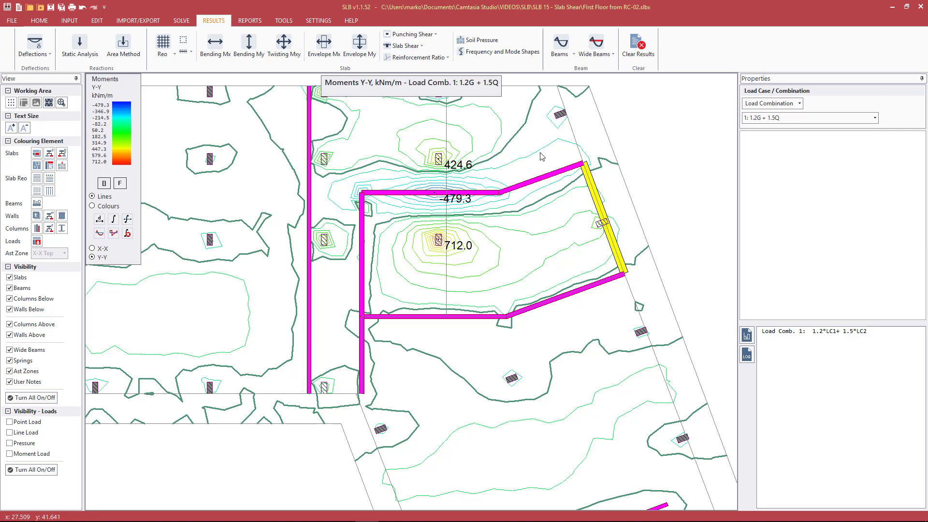
pyautogui.click(478, 299)
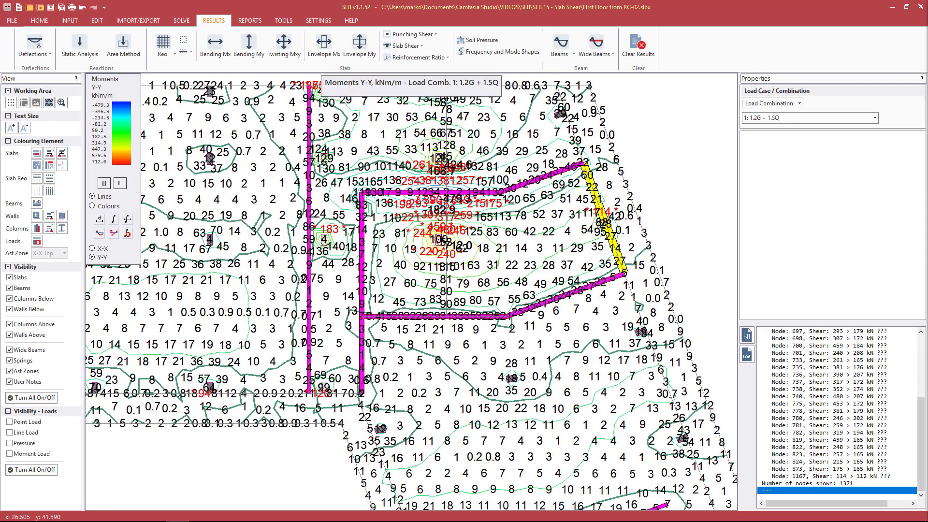
pyautogui.scroll(3, 459, 188)
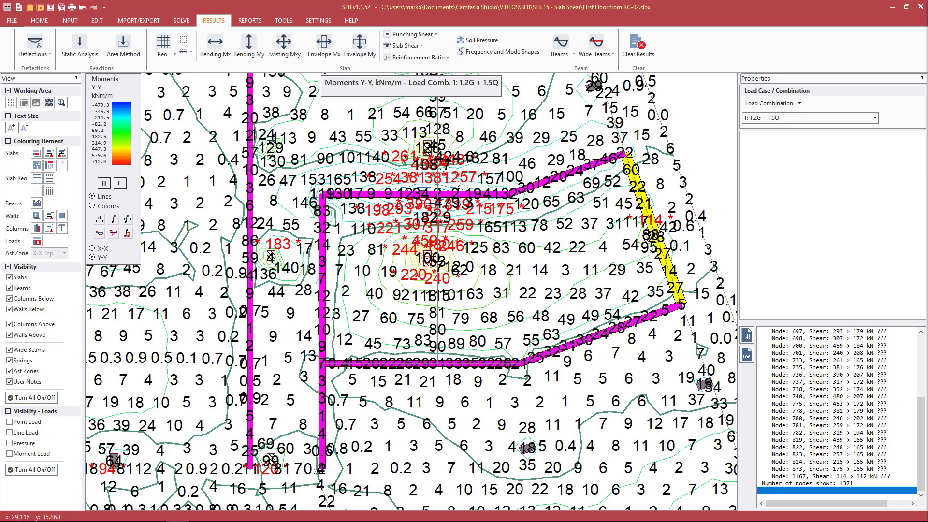
pyautogui.scroll(1, 457, 185)
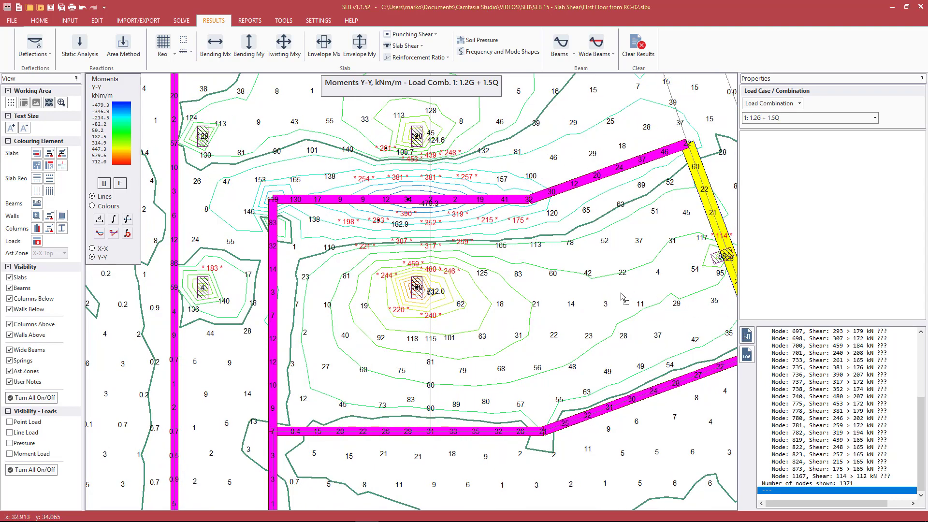
pyautogui.press('+')
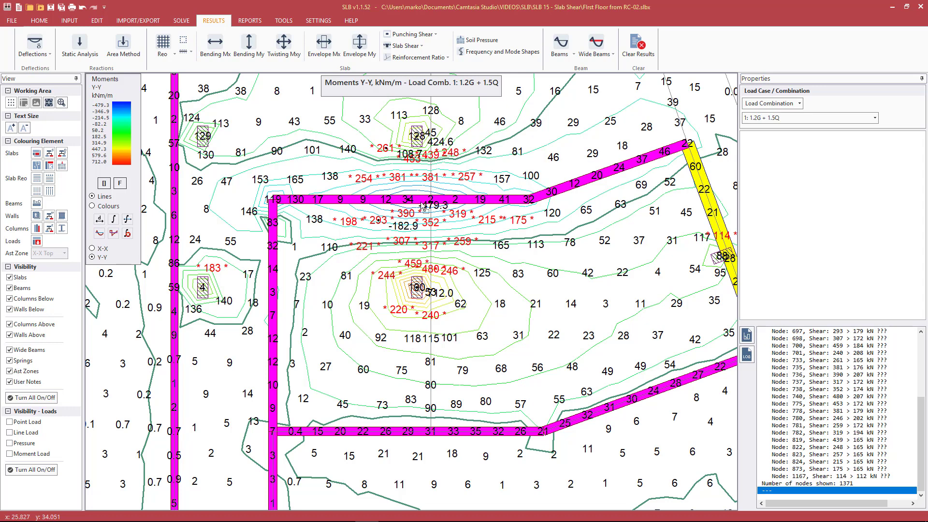
pyautogui.scroll(-2, 408, 210)
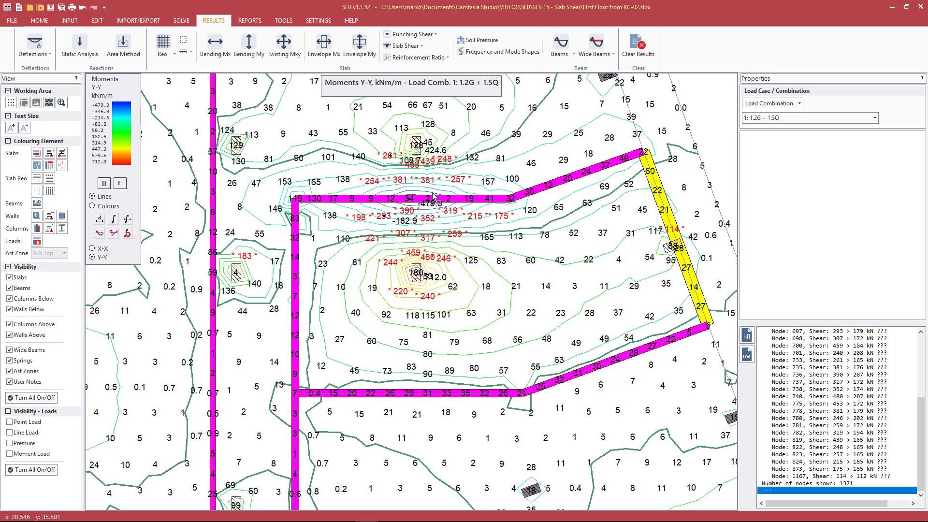
# Clear the moment and shear results and colour the slabs by zone thickness.
pyautogui.press('Escape')
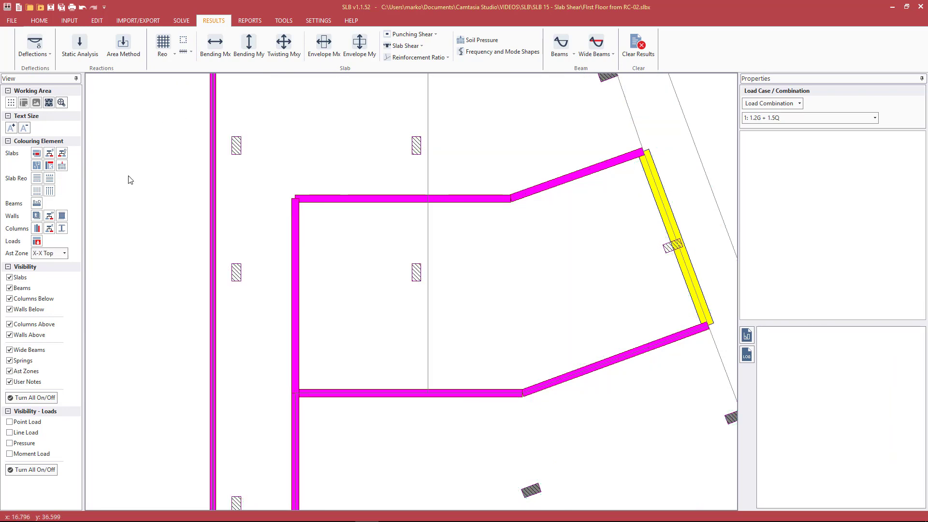
pyautogui.click(36, 153)
# Recheck the properties of the two 0.500 m slab zones on either side of the dividing line, leaving neither selected.
pyautogui.scroll(-1, 408, 214)
pyautogui.scroll(-1, 407, 214)
pyautogui.click(377, 169)
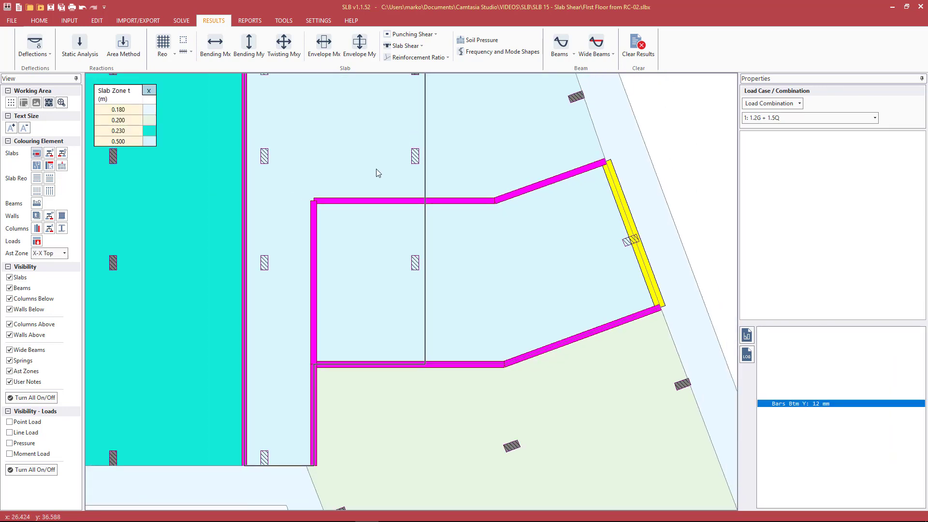
pyautogui.click(468, 162)
pyautogui.scroll(-1, 468, 162)
pyautogui.scroll(-2, 364, 215)
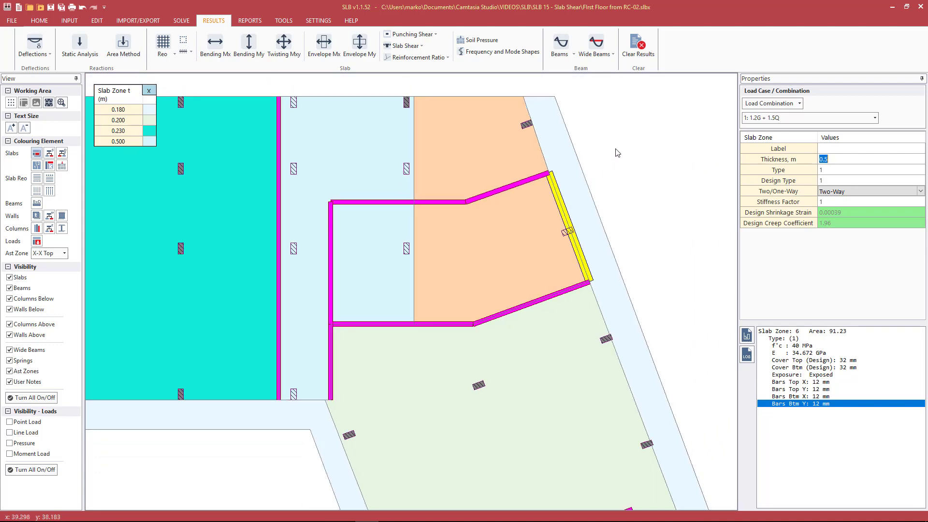
pyautogui.press('Return')
# Check the Slab Shear by Thick Plate Theory option in the model and solver settings, leaving the settings unchanged.
pyautogui.click(425, 47)
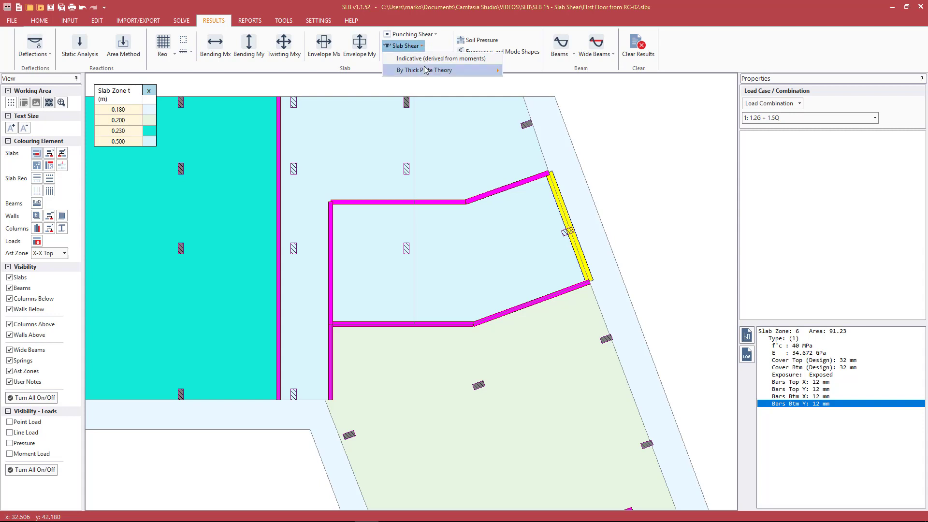
pyautogui.click(498, 4)
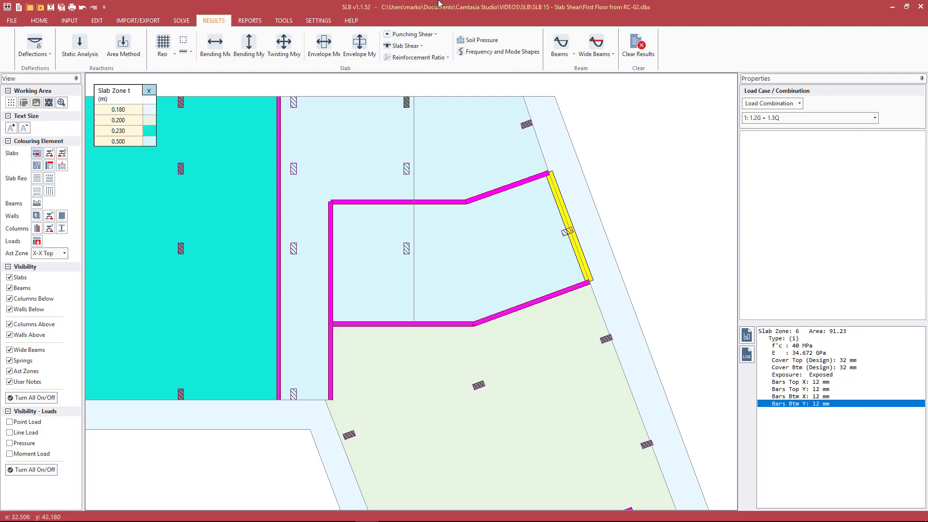
pyautogui.click(318, 22)
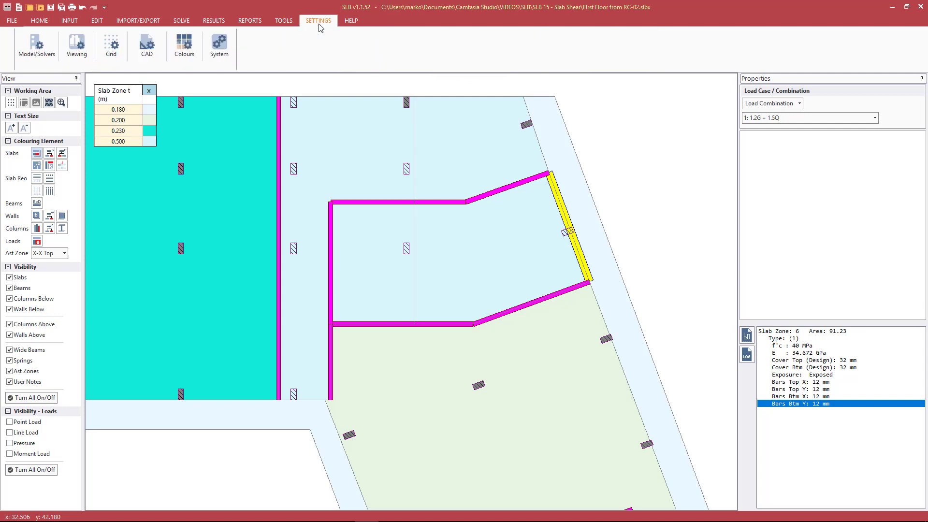
pyautogui.click(36, 44)
pyautogui.moveTo(423, 163); pyautogui.dragTo(434, 128)
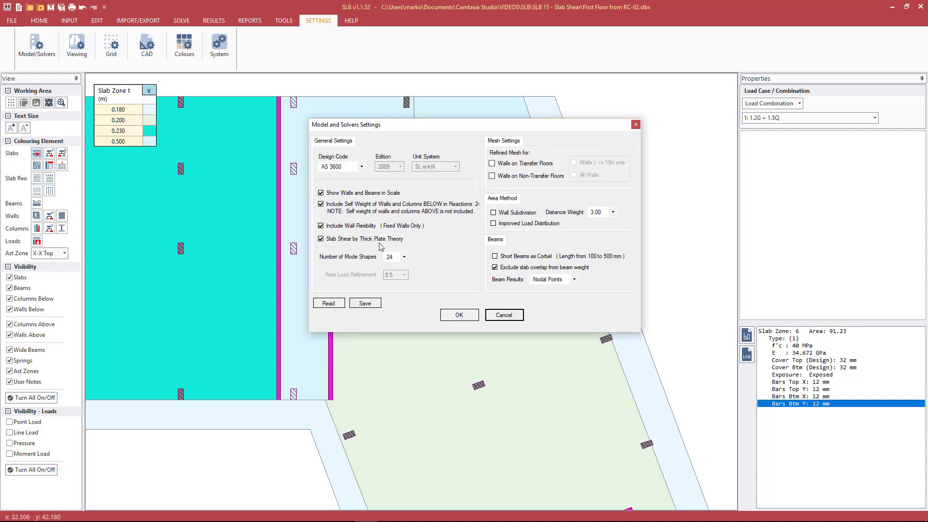
pyautogui.click(500, 315)
# Display the slab shear Sy by thick plate theory and view the area around the two central columns.
pyautogui.click(213, 20)
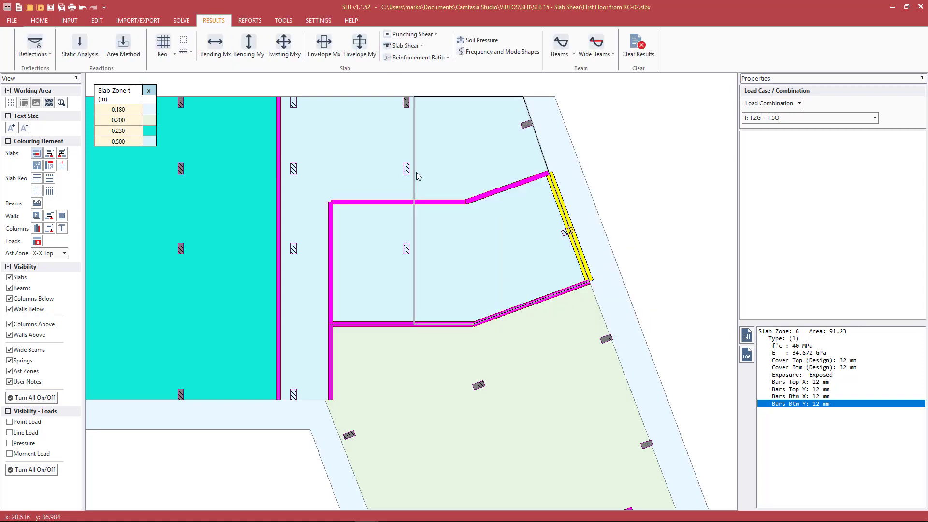
pyautogui.click(416, 46)
pyautogui.moveTo(427, 73)
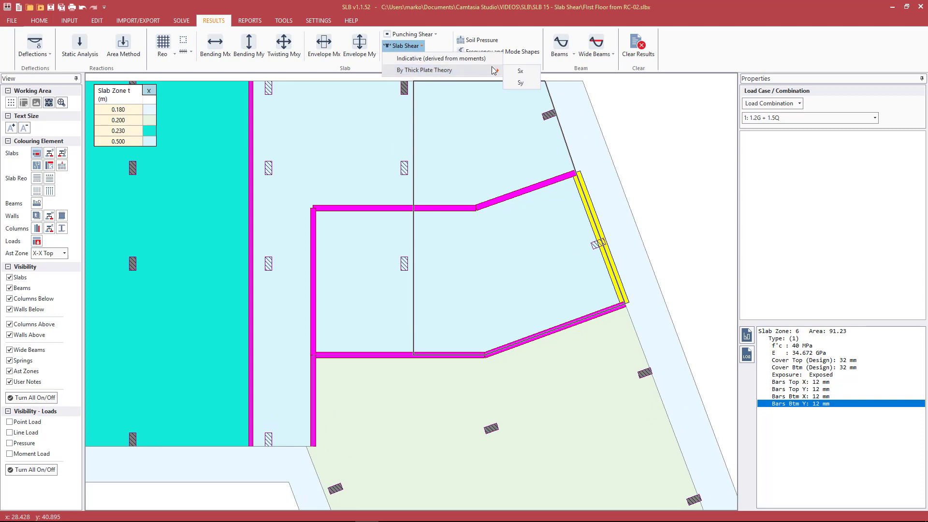
pyautogui.click(521, 82)
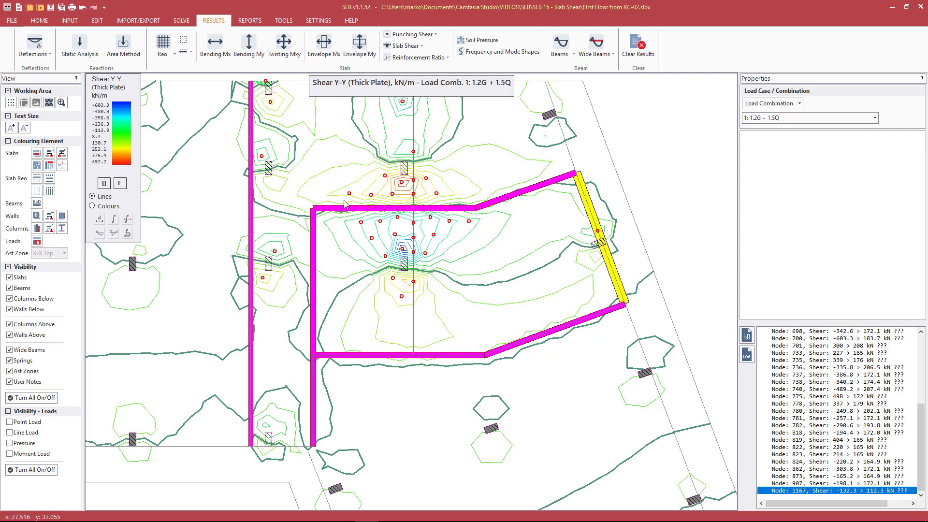
pyautogui.scroll(3, 371, 206)
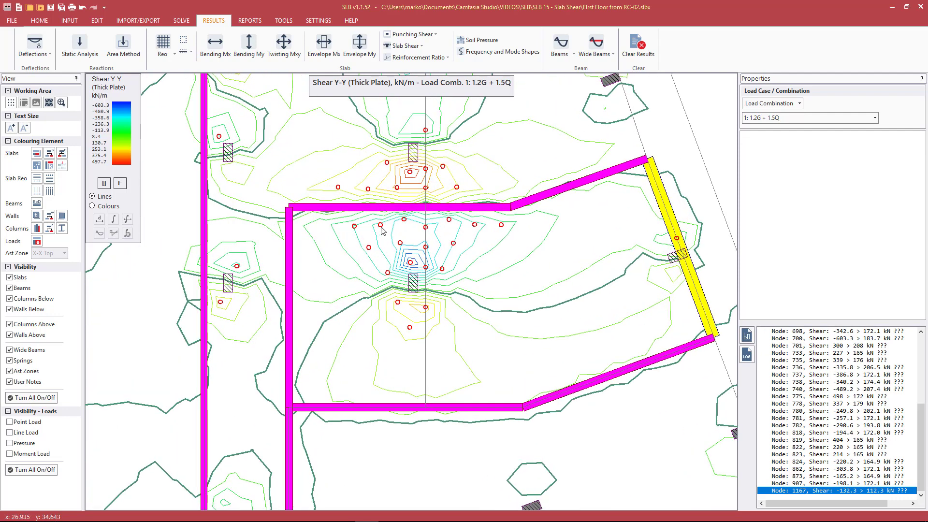
# Query the shear force and capacity at two flagged nodes just below the upper wall, on either side of the central column line.
pyautogui.click(381, 226)
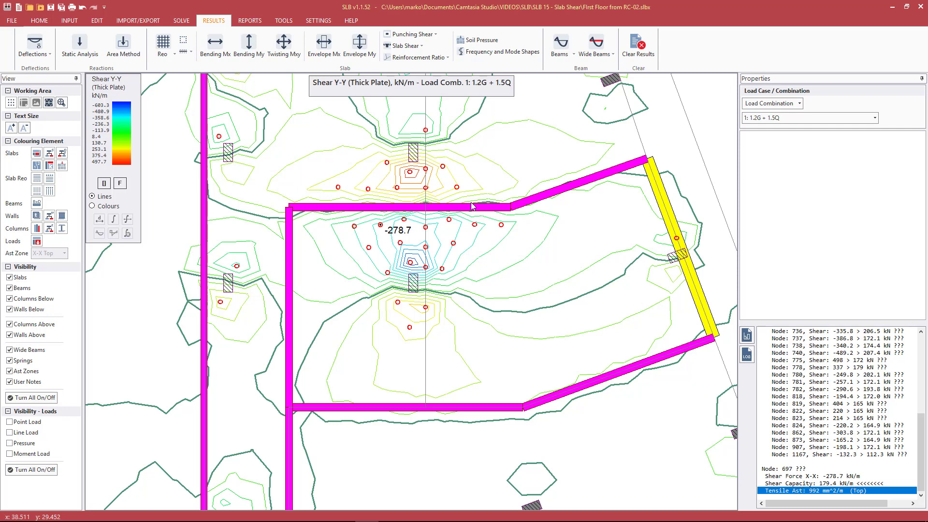
pyautogui.click(449, 220)
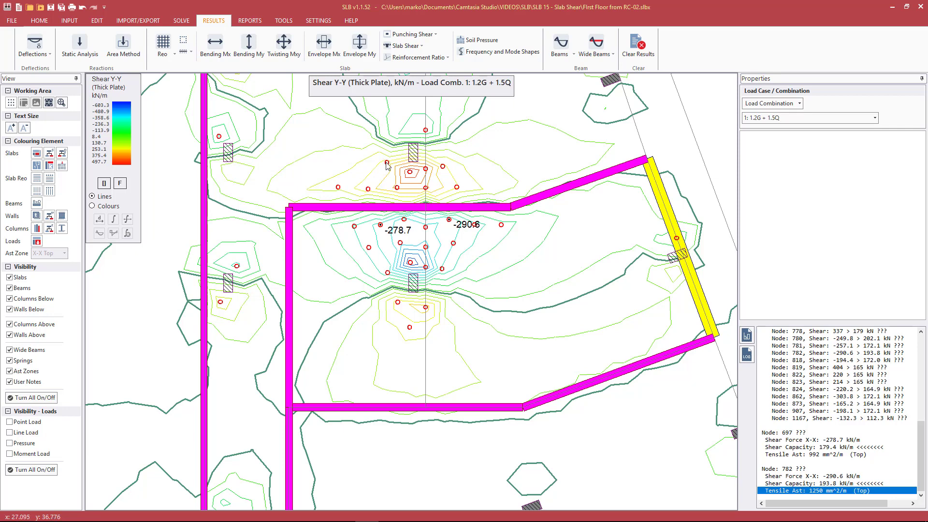
pyautogui.scroll(-1, 505, 254)
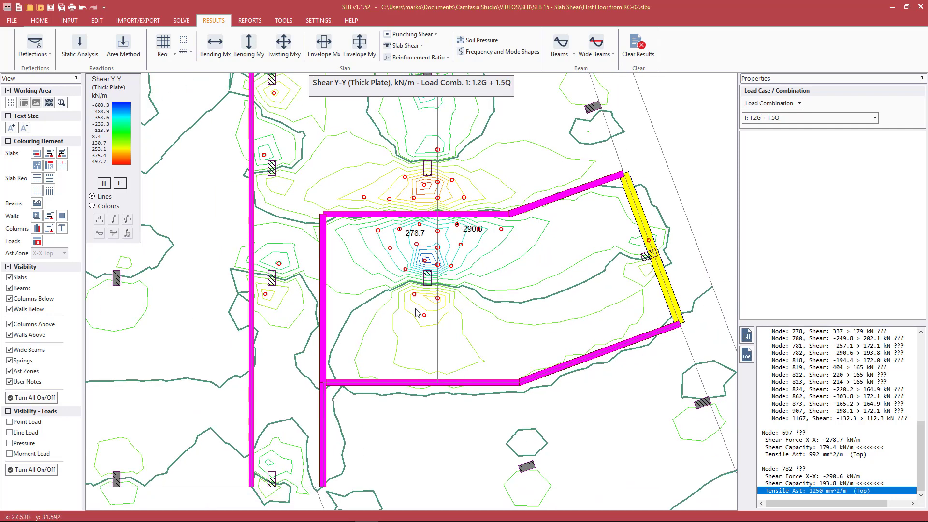
pyautogui.scroll(-2, 392, 233)
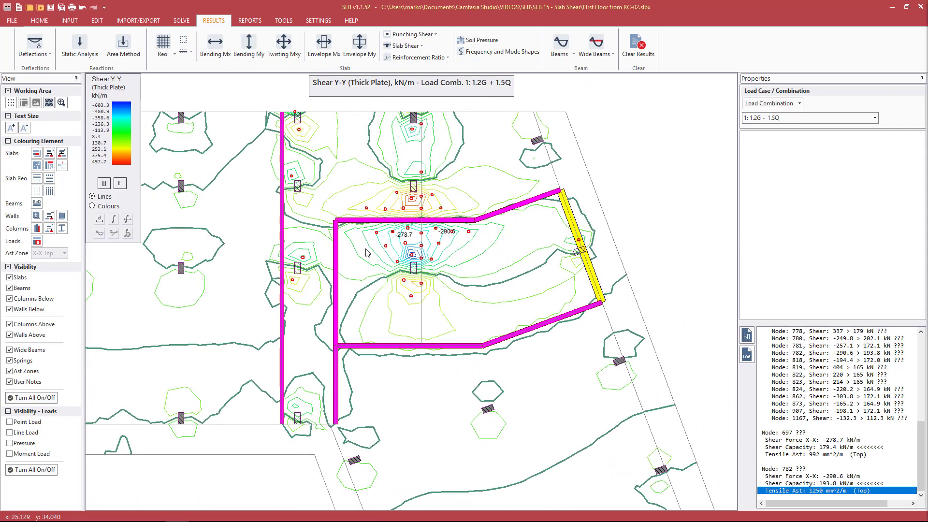
pyautogui.scroll(3, 412, 232)
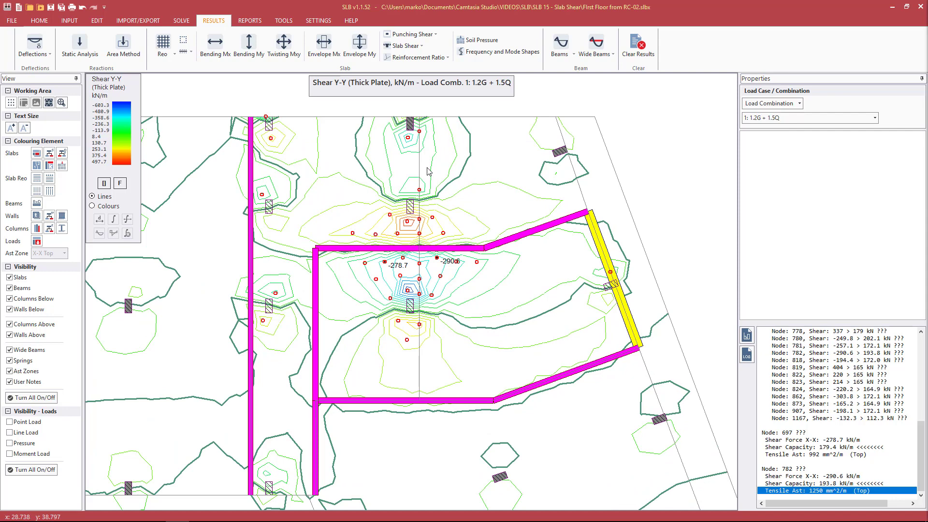
# Draw a wide beam down the central column line from the top-edge column (28, 40.7) to the column below the wall (28, 32.8).
pyautogui.click(40, 20)
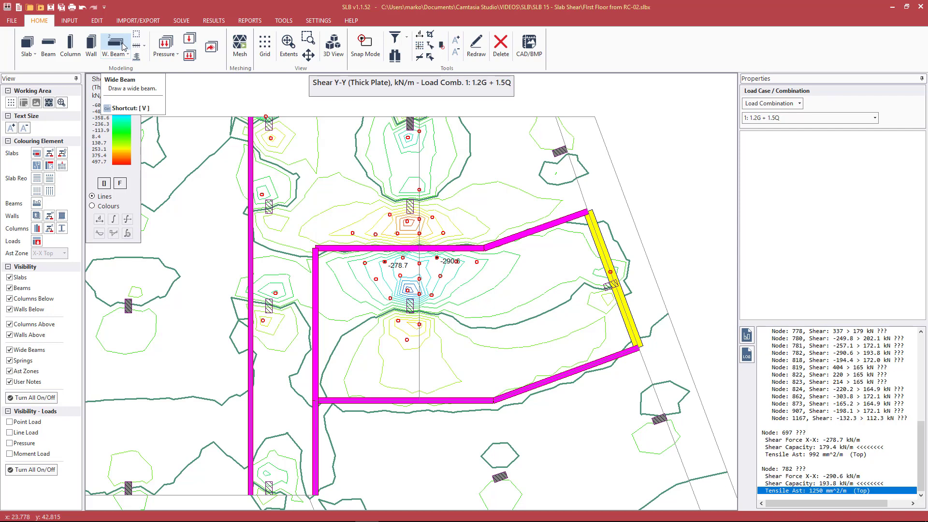
pyautogui.click(122, 46)
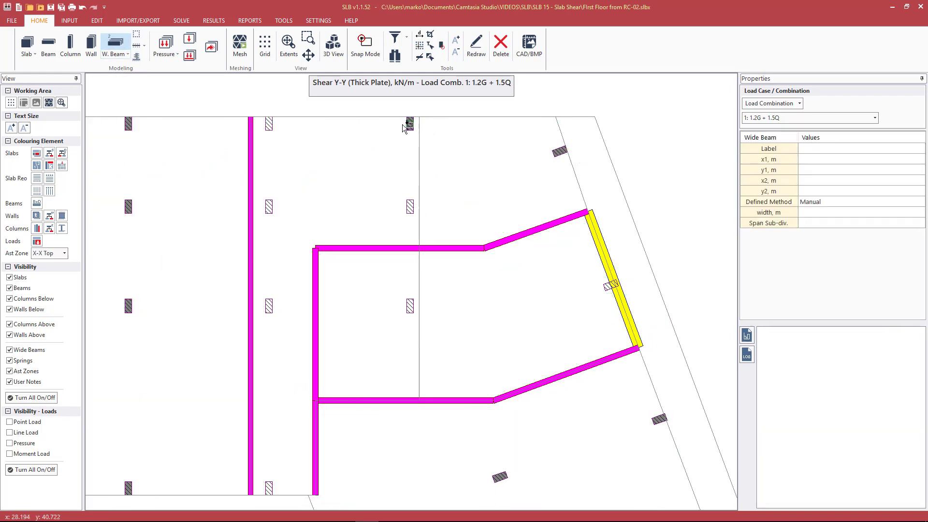
pyautogui.click(414, 140)
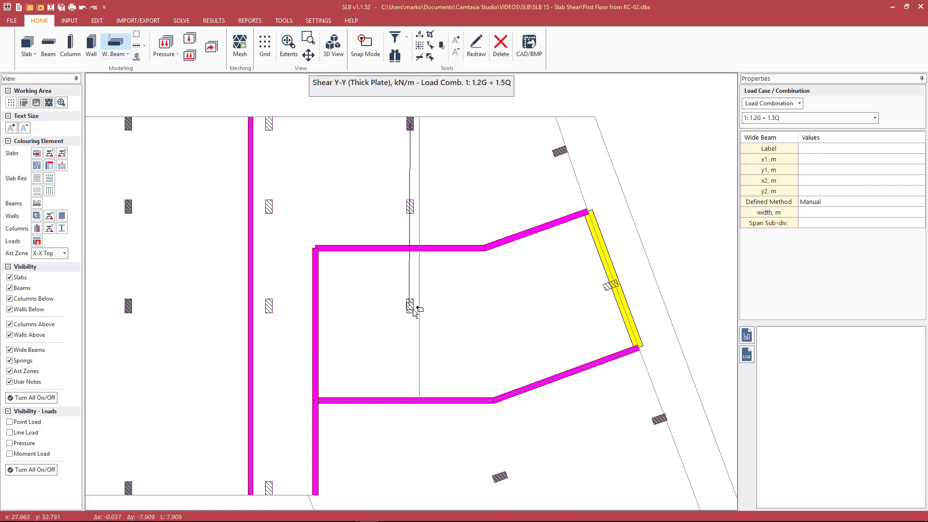
pyautogui.click(412, 308)
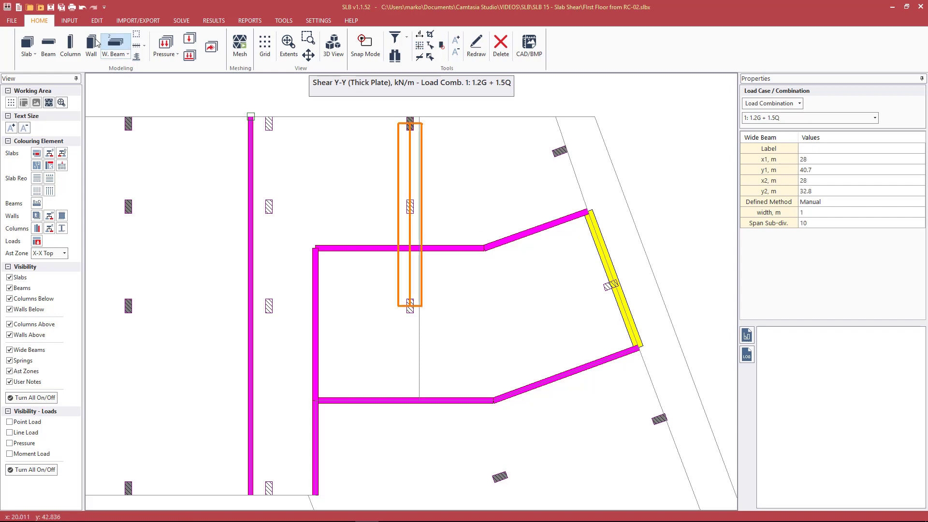
pyautogui.click(121, 46)
# Set the new wide beam's width to 2 m and deselect it.
pyautogui.click(410, 156)
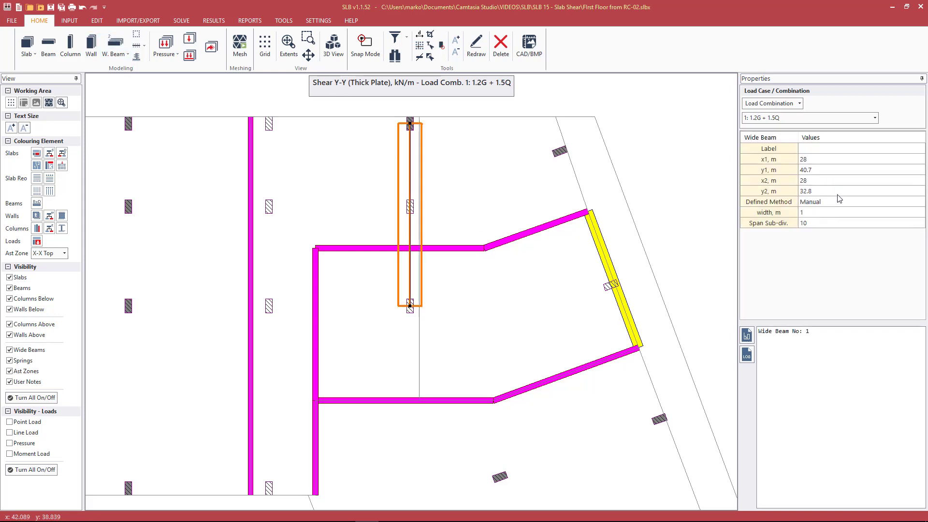
pyautogui.click(852, 217)
pyautogui.write('2')
pyautogui.press('Return')
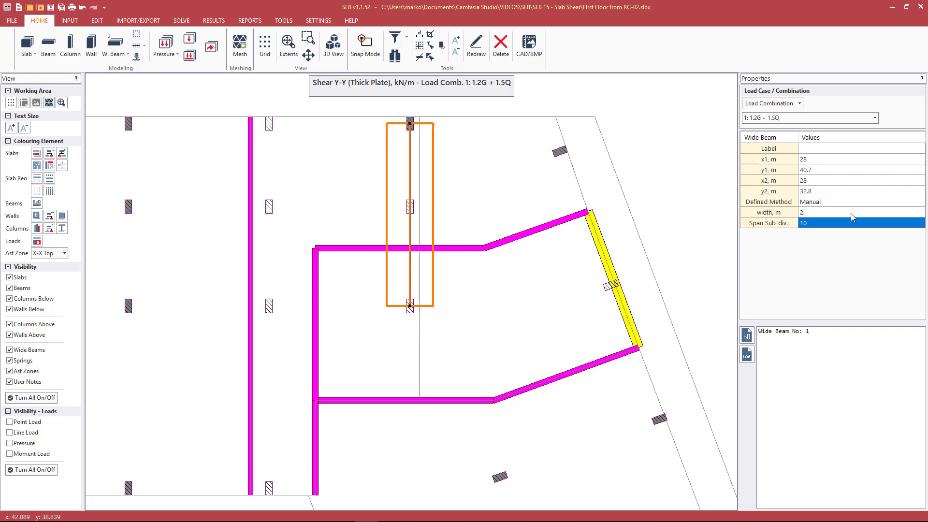
pyautogui.click(671, 146)
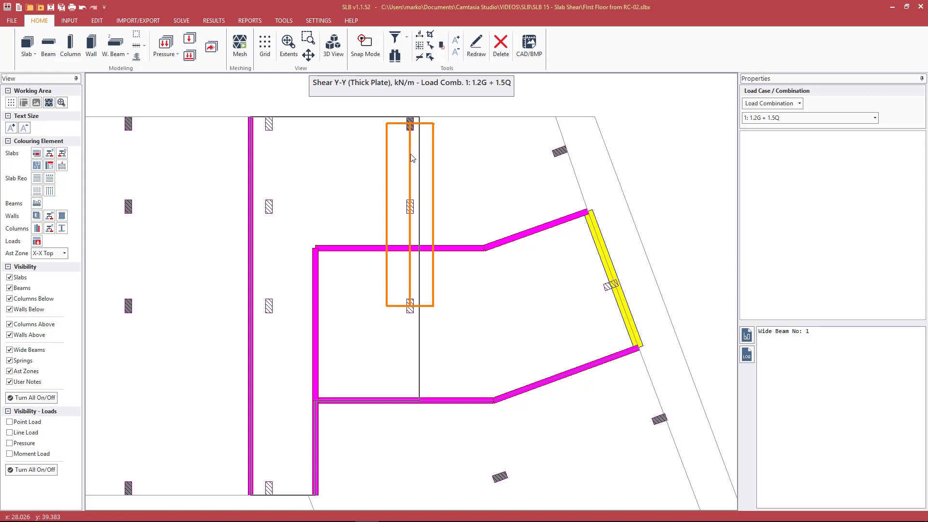
# Generate the Envelope/Design results report for wide beam number 1.
pyautogui.click(220, 23)
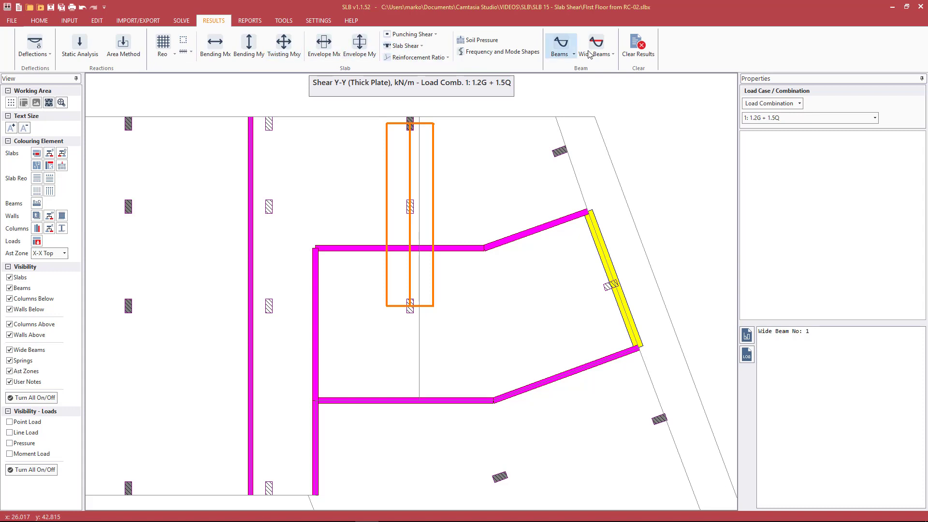
pyautogui.click(603, 57)
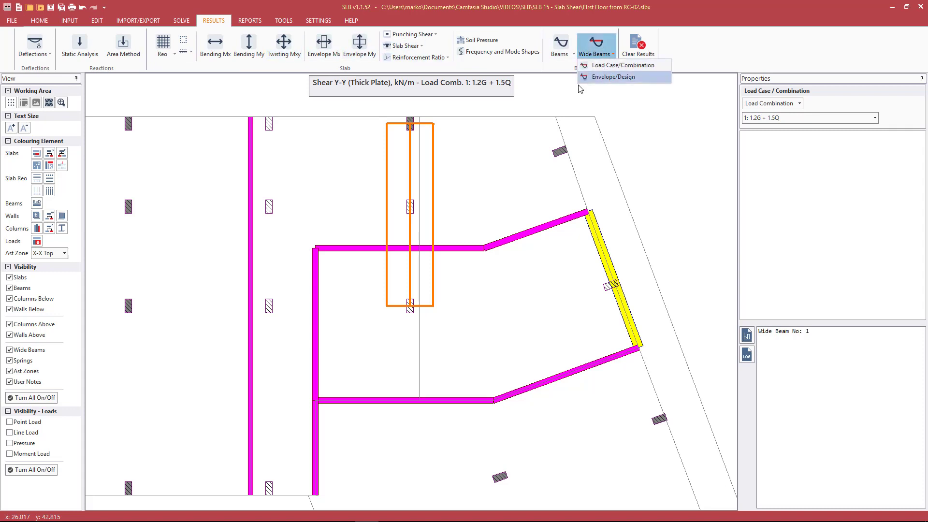
pyautogui.click(599, 76)
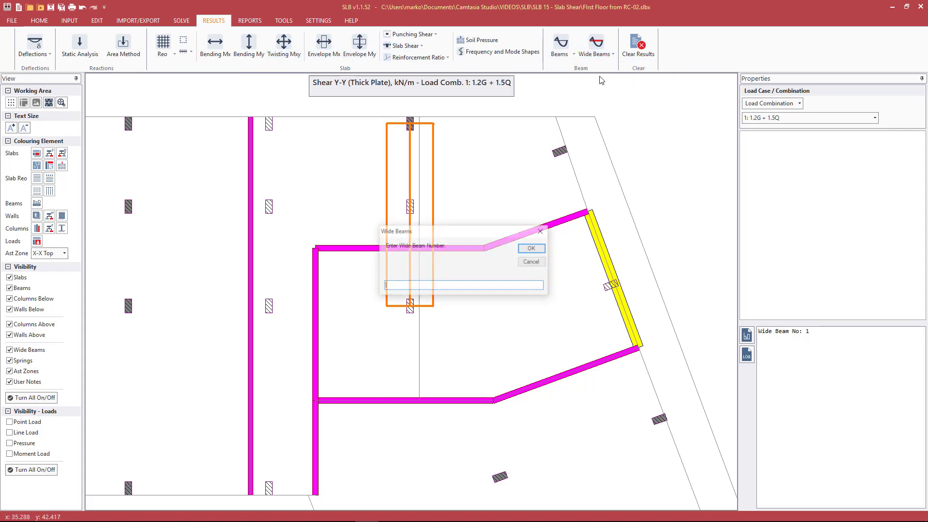
pyautogui.write('1')
pyautogui.press('Return')
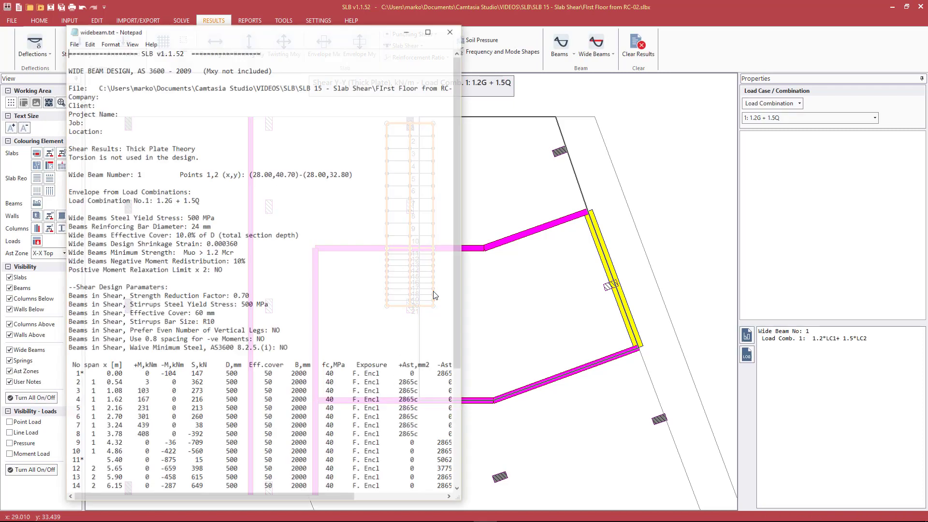
# Widen the design report window to show every column and examine the shear force, concrete shear resistance and stirrup values.
pyautogui.moveTo(317, 35); pyautogui.dragTo(326, 17)
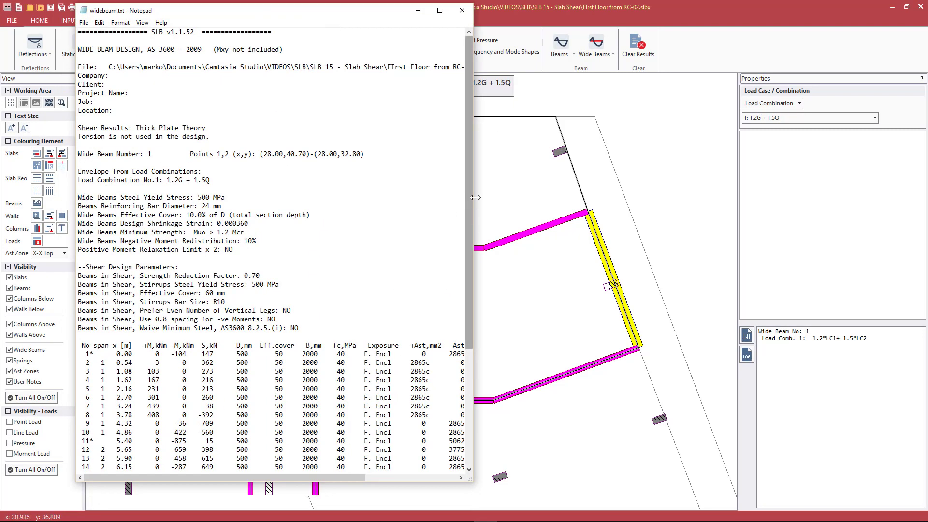
pyautogui.moveTo(472, 197); pyautogui.dragTo(763, 197)
pyautogui.scroll(-6, 658, 196)
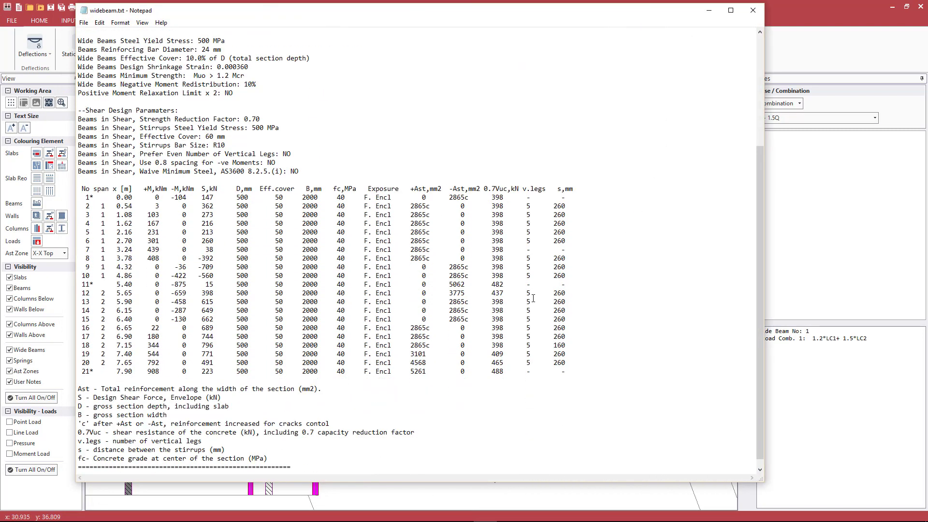